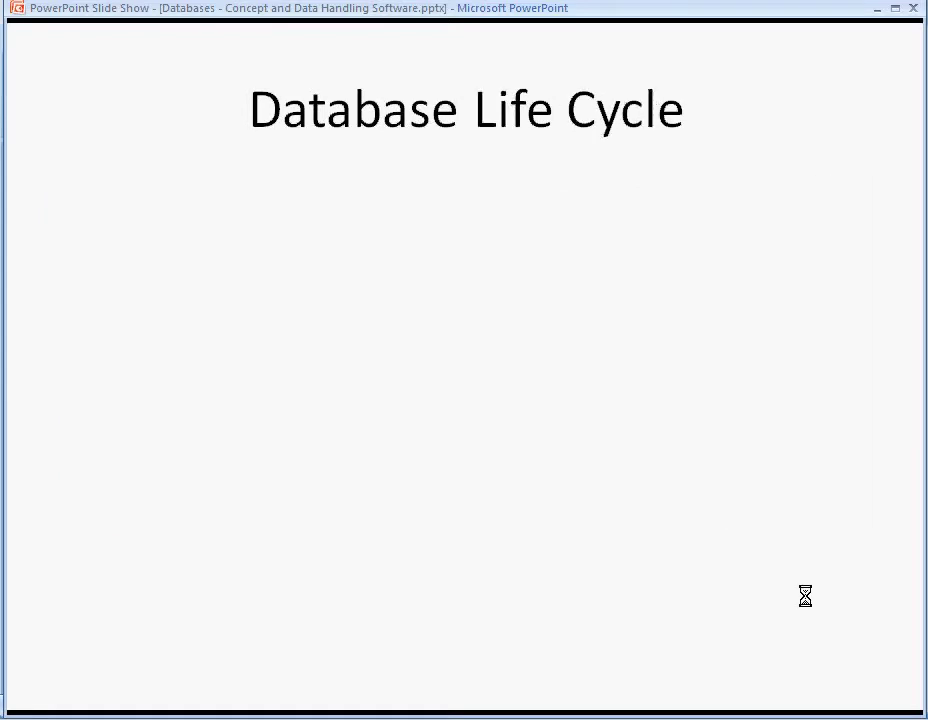
Reveal the Create and Tables/Files bullets on the Database Life Cycle slide
left_click(805, 596)
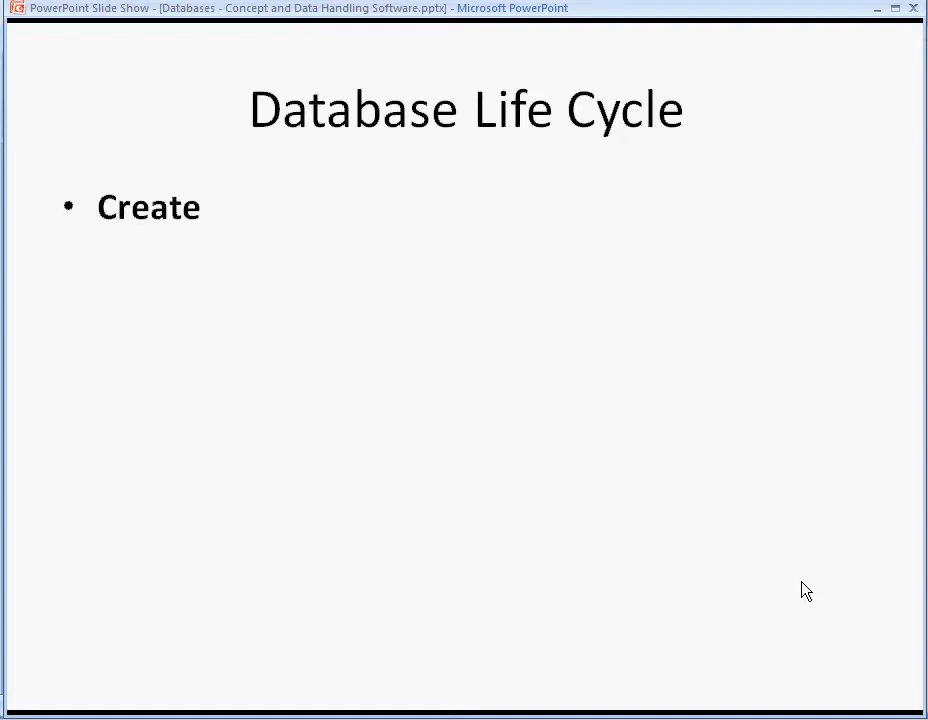
left_click(801, 584)
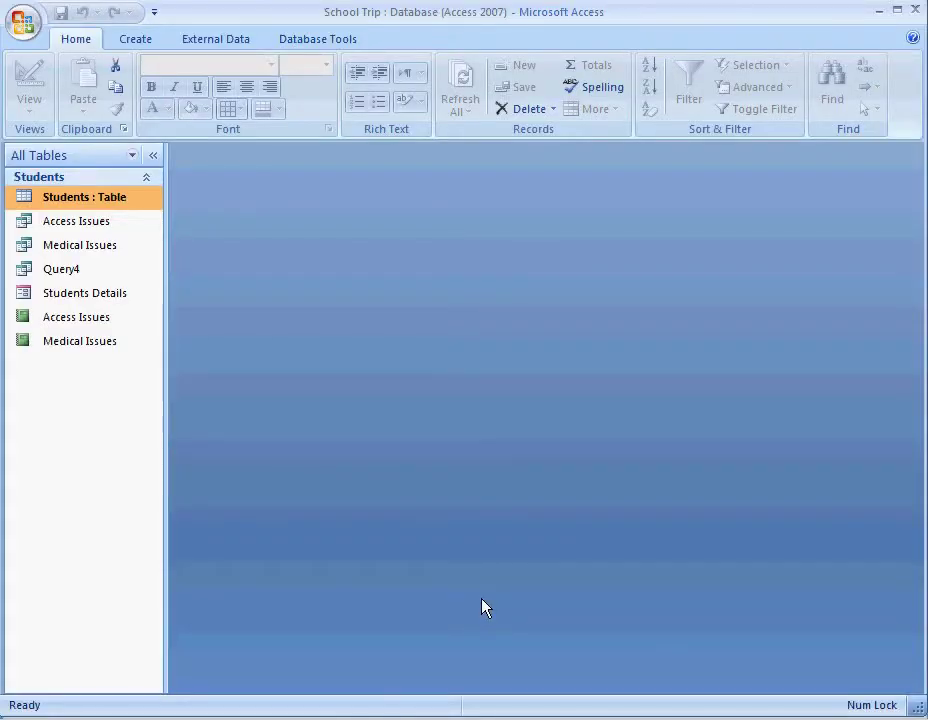
Switch to the School Trip database in Access, open the Students table and show it in Design View
double_click(70, 208)
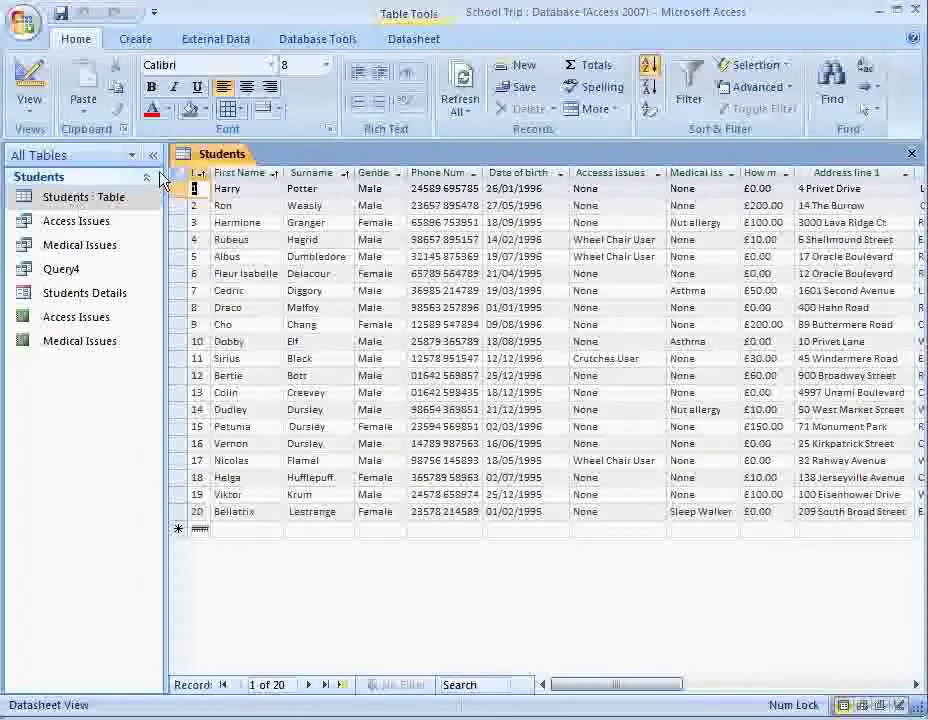
left_click(130, 39)
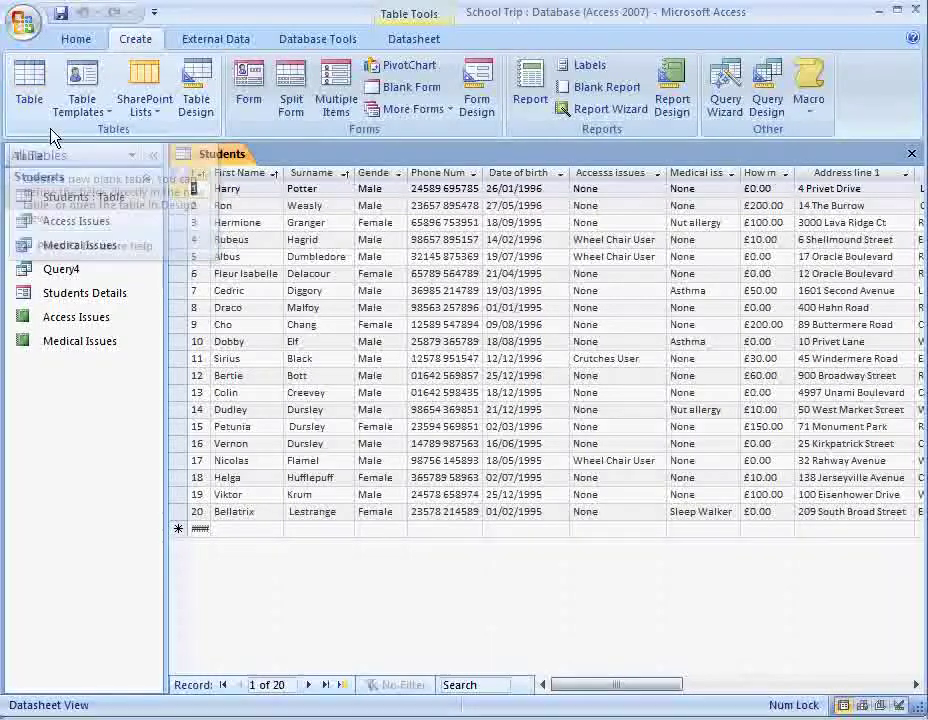
right_click(100, 199)
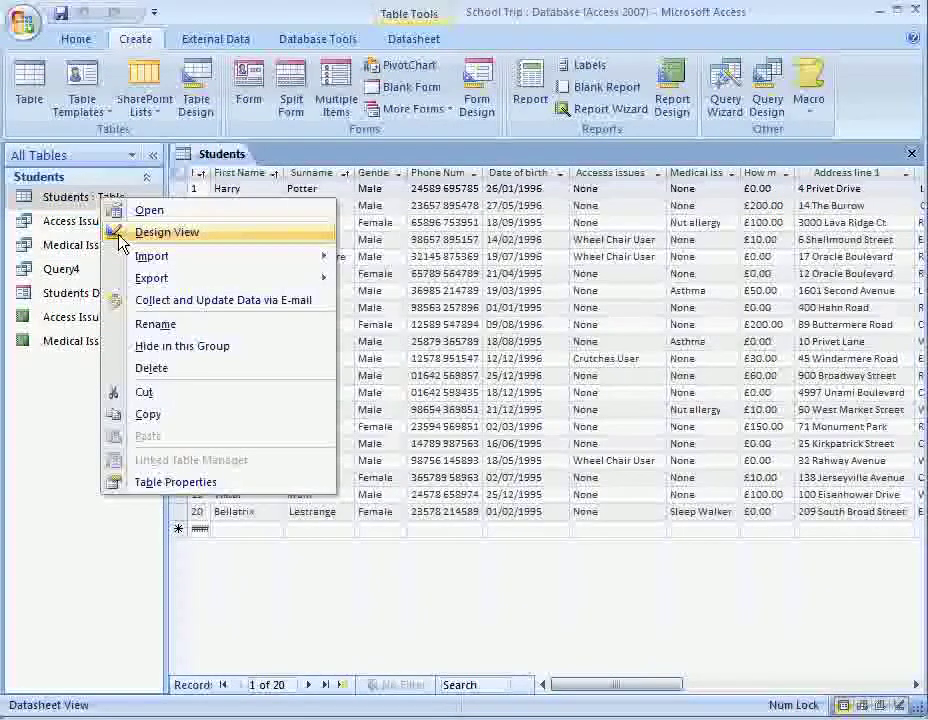
left_click(178, 241)
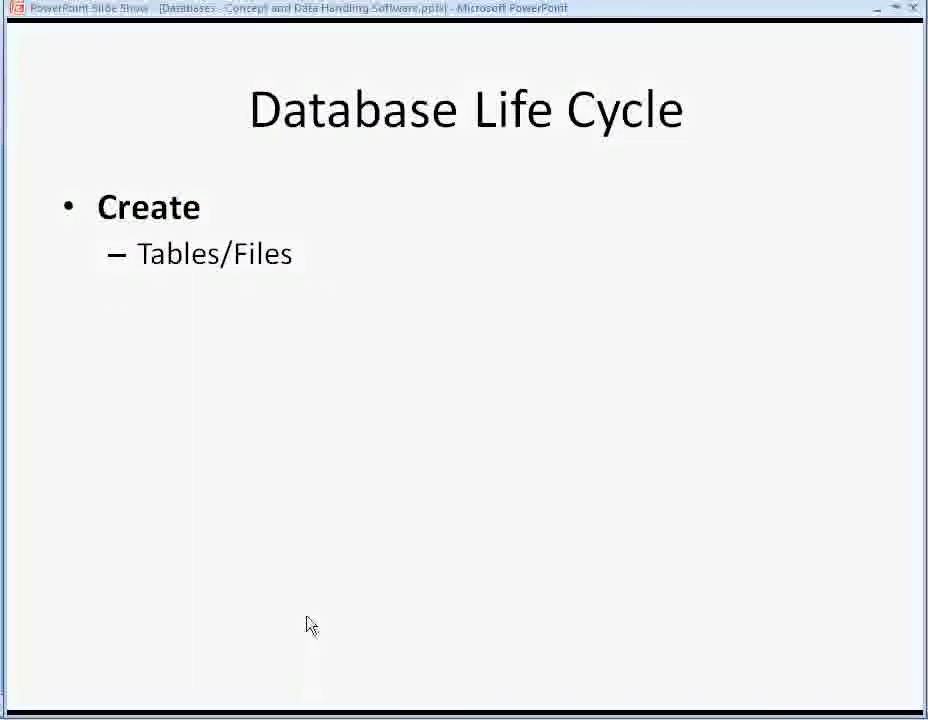
Reveal the Fields/Columns bullet on the PowerPoint slide, and return the Students table in Access to Datasheet View
left_click(310, 621)
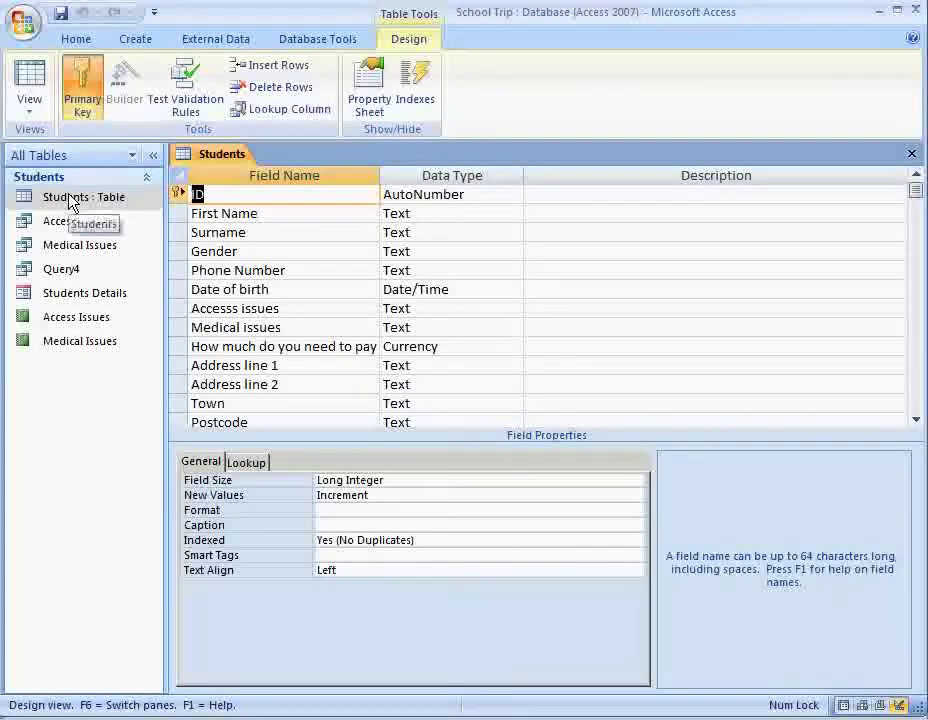
left_click(29, 85)
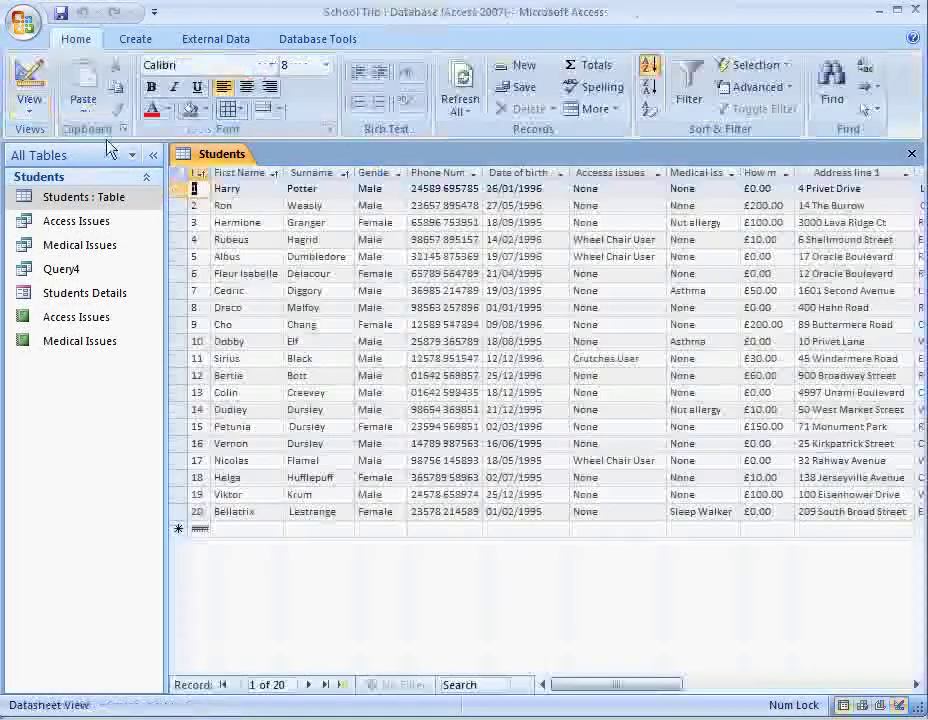
Highlight the Surname, Gender and Date of birth columns of the Students table, widening the Gender column slightly
left_click(311, 172)
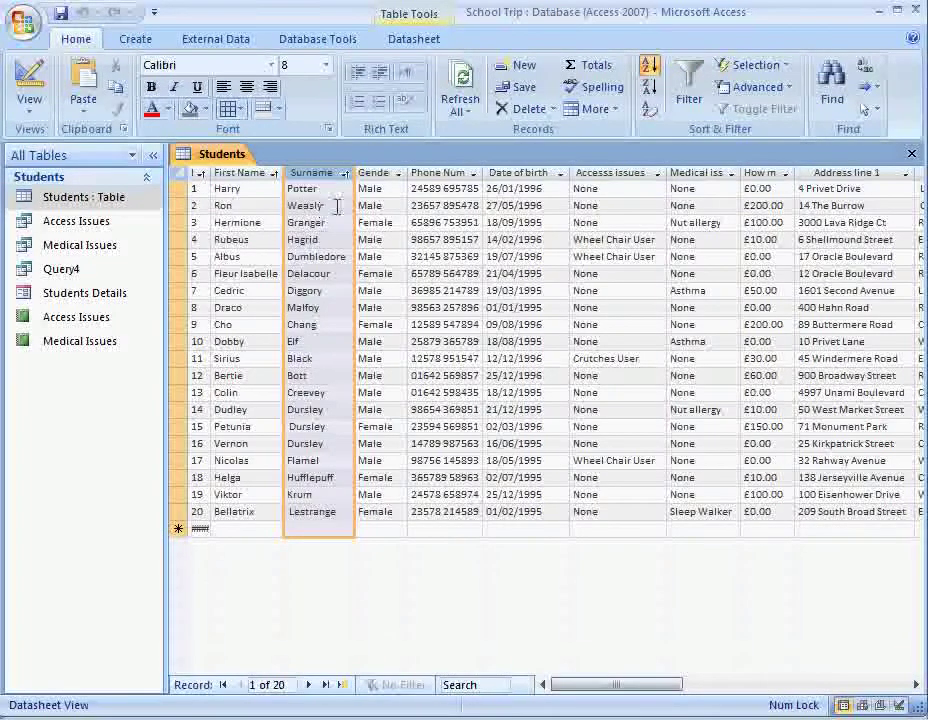
left_click_drag(407, 178, 418, 175)
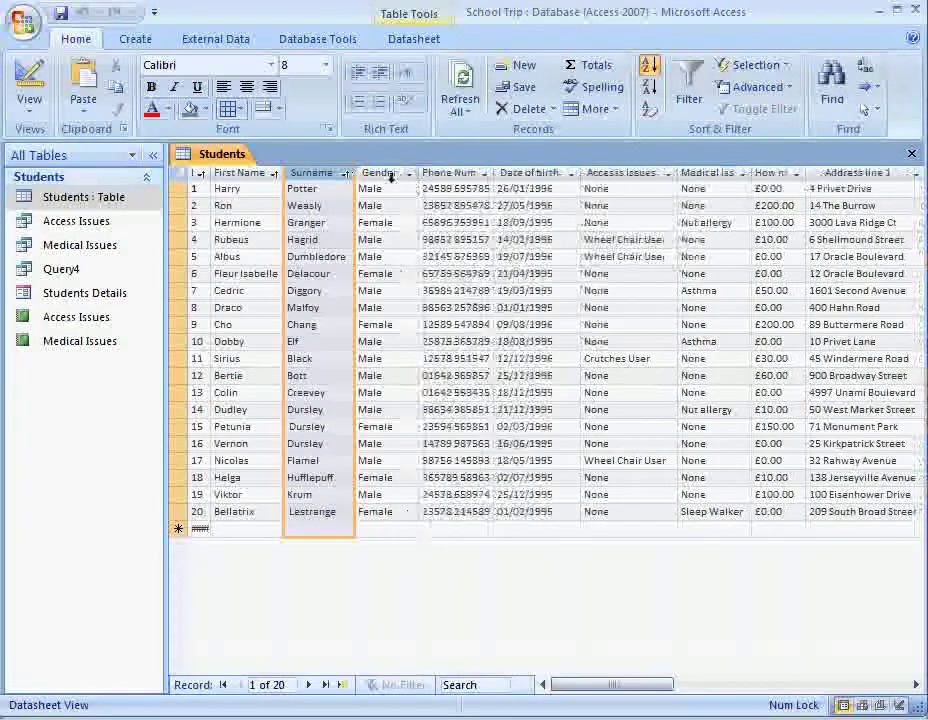
left_click(382, 174)
left_click(520, 170)
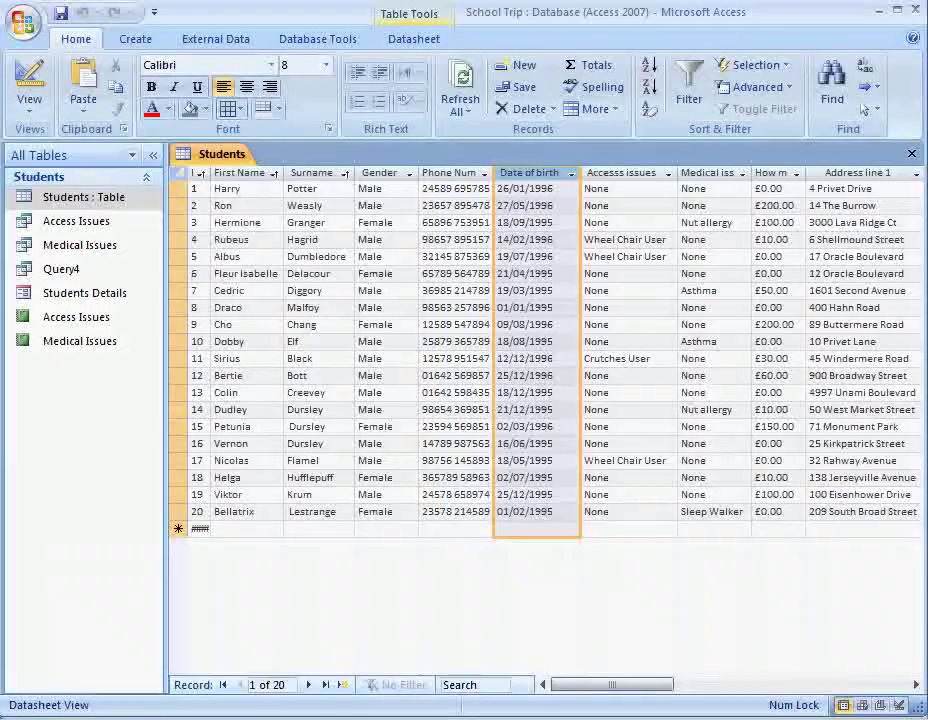
Reveal the Primary key! bullet on the PowerPoint slide and return to the School Trip database in Access
key("alt+Tab")
left_click(284, 520)
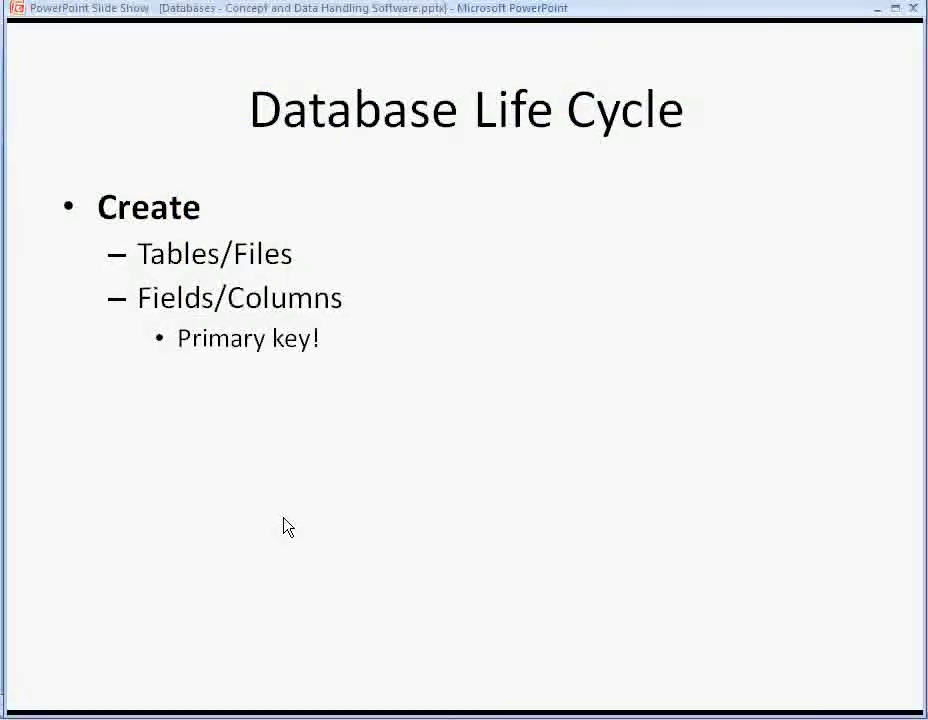
mouse_move(334, 718)
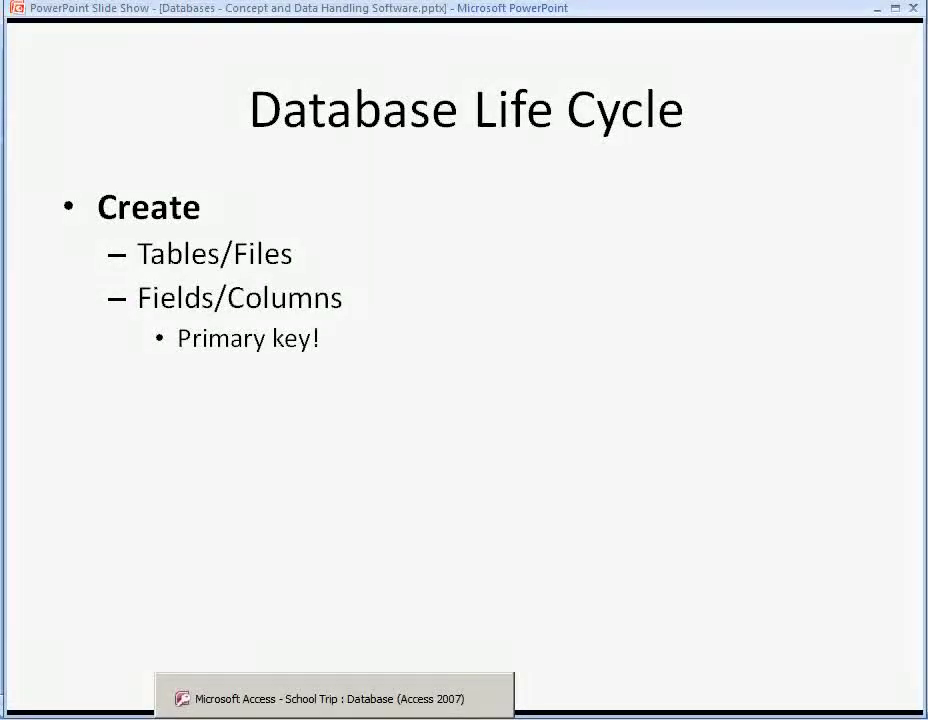
left_click(335, 698)
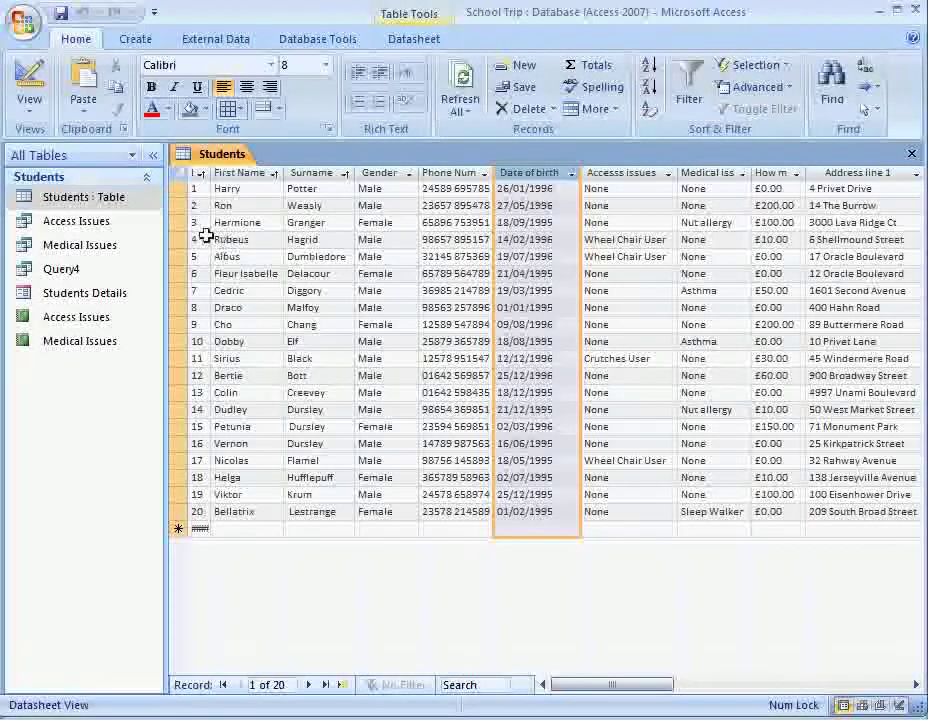
Examine the ID primary key field in Design View and the ID values of records 2 to 5 in Datasheet View
left_click(30, 84)
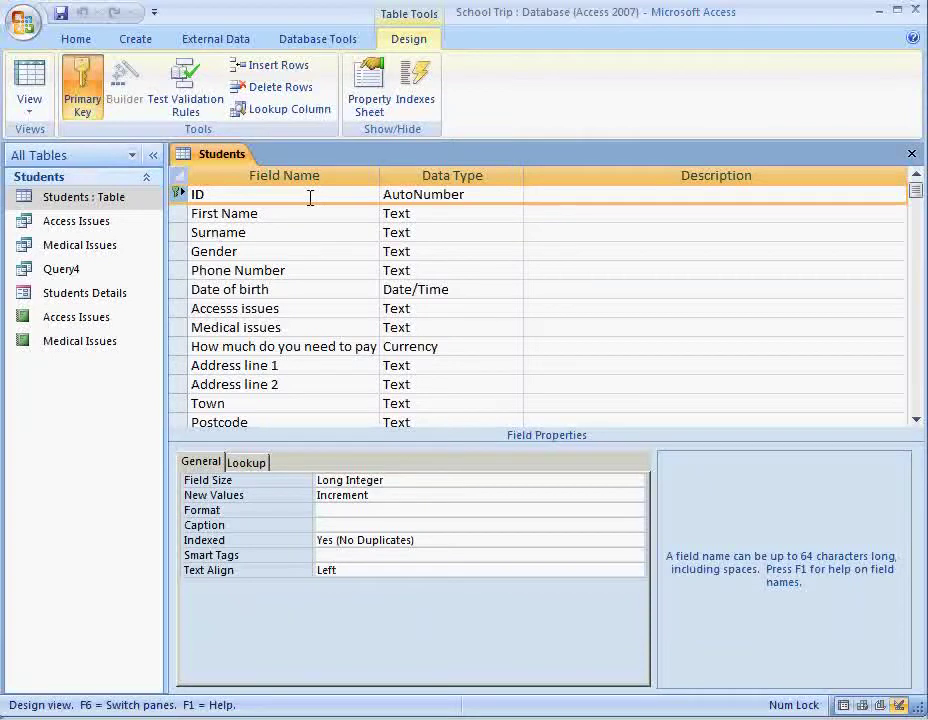
left_click(33, 98)
left_click(200, 205)
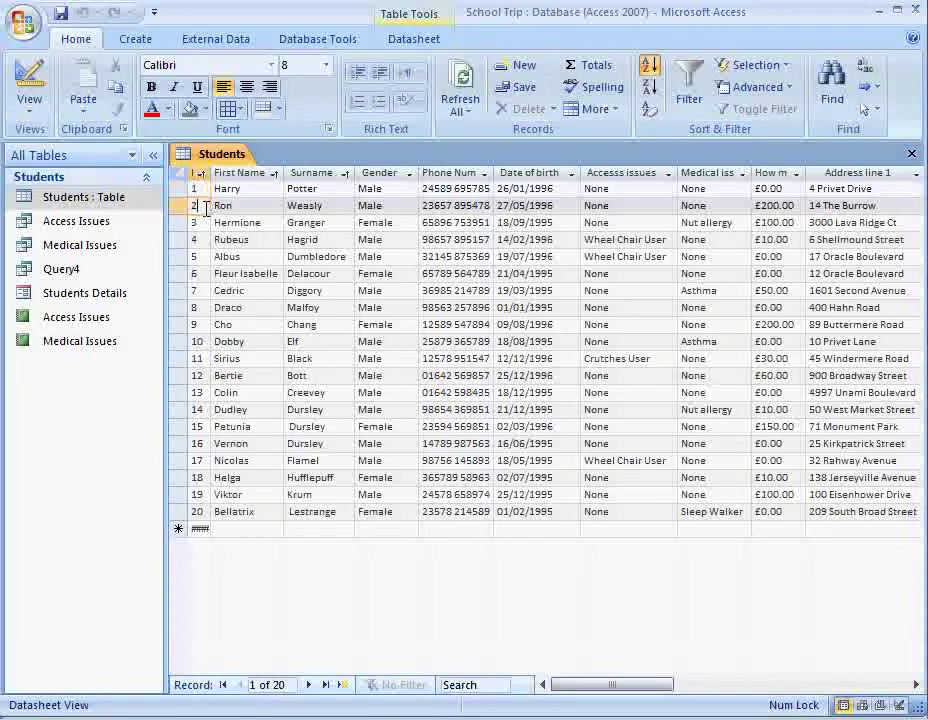
left_click(200, 222)
left_click(200, 239)
left_click(200, 257)
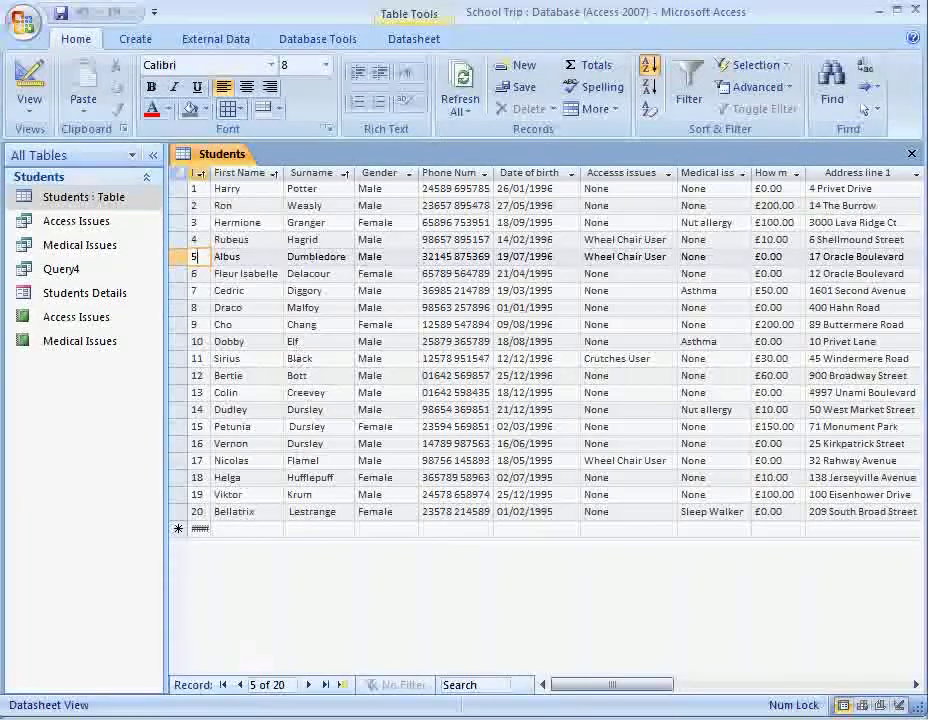
Reveal the Rows/Records bullet on the PowerPoint slide, and highlight the whole record with ID 6 in Access
key("alt+Tab")
left_click(288, 512)
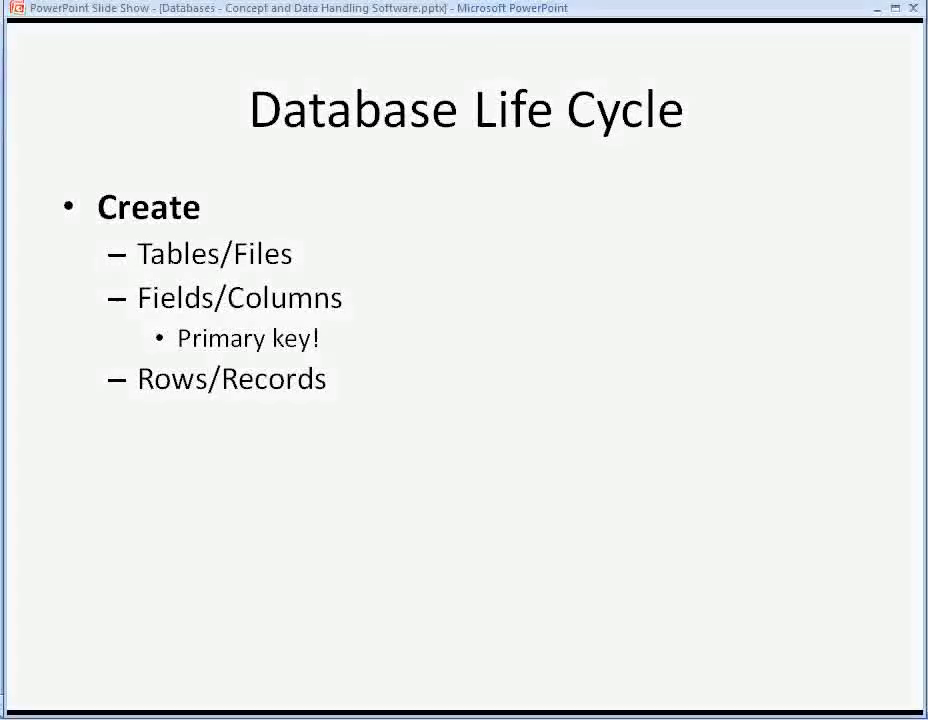
key("alt+Tab")
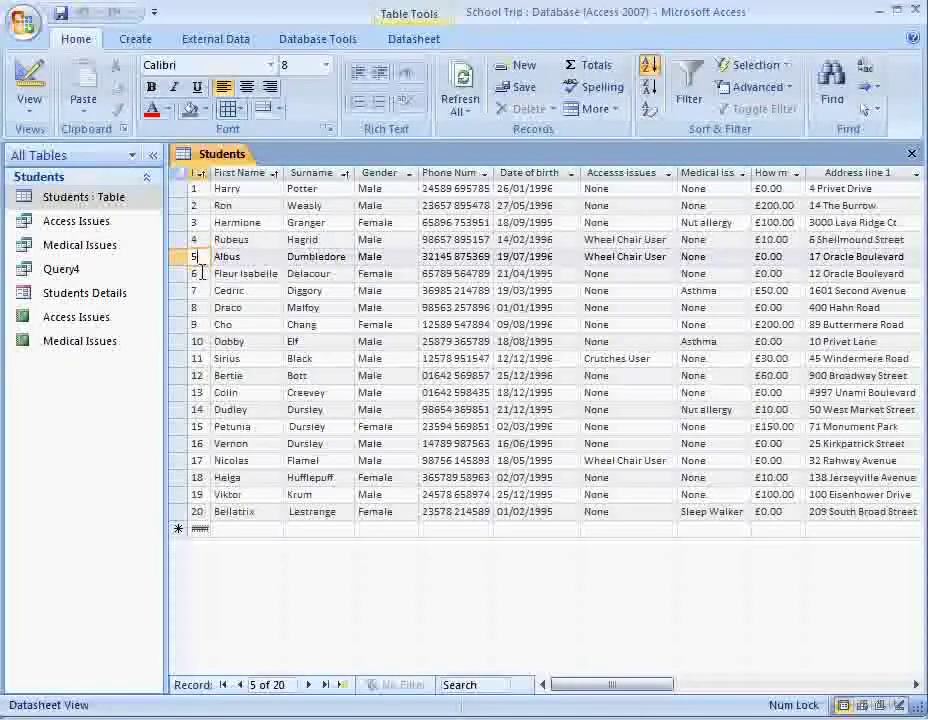
left_click(202, 273)
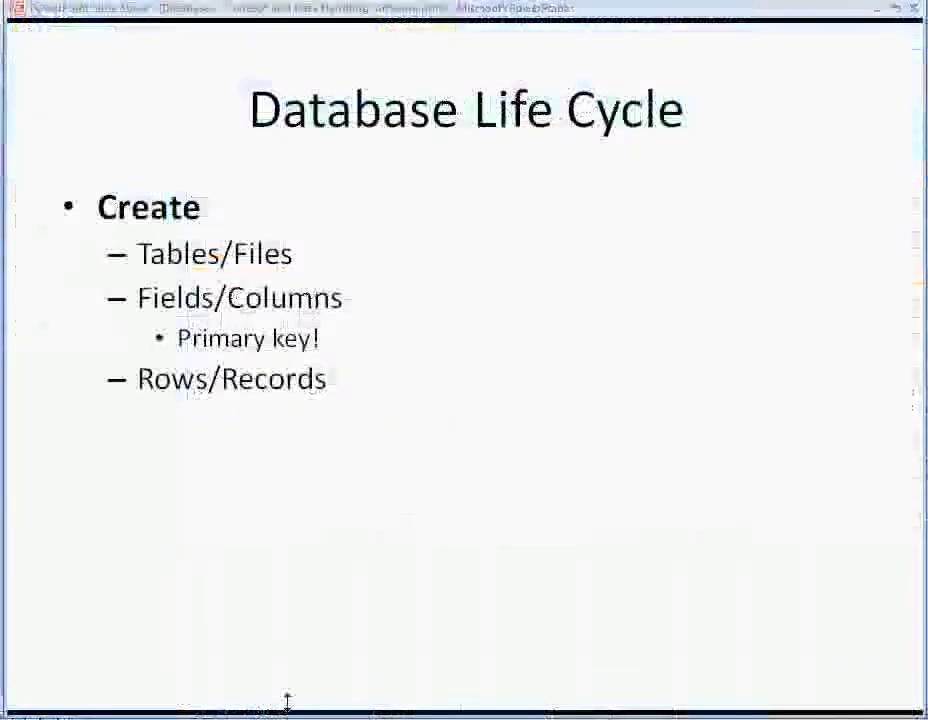
Reveal the Use and Edit bullets on the PowerPoint slide
left_click(317, 511)
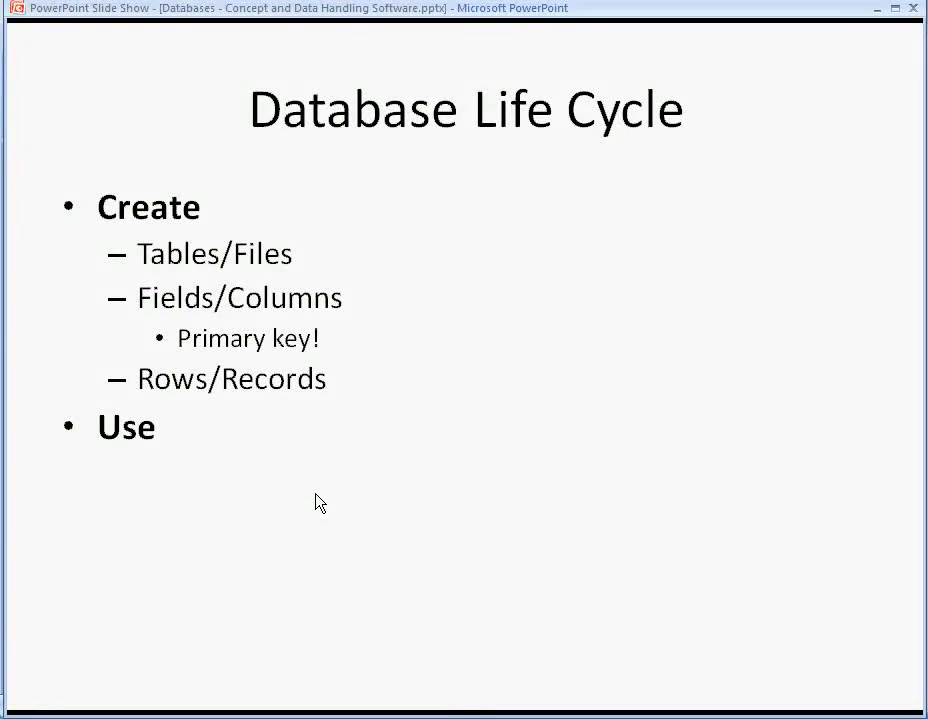
left_click(316, 495)
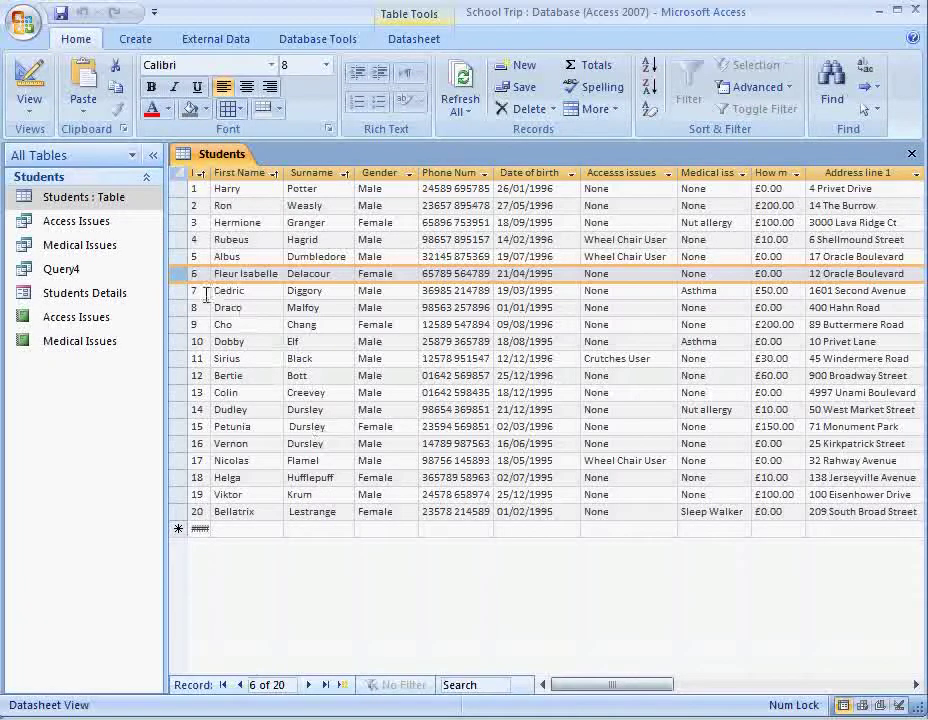
Switch to Access and set the Gender of the student with ID 5 to Female
double_click(302, 256)
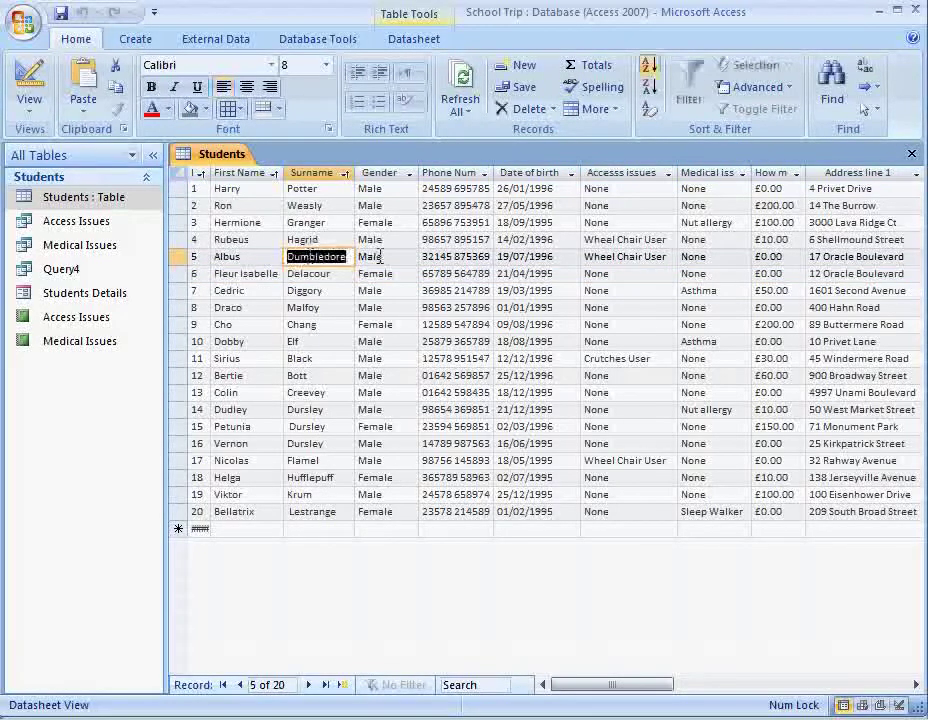
left_click(377, 256)
double_click(370, 256)
type("Fem")
key("Tab")
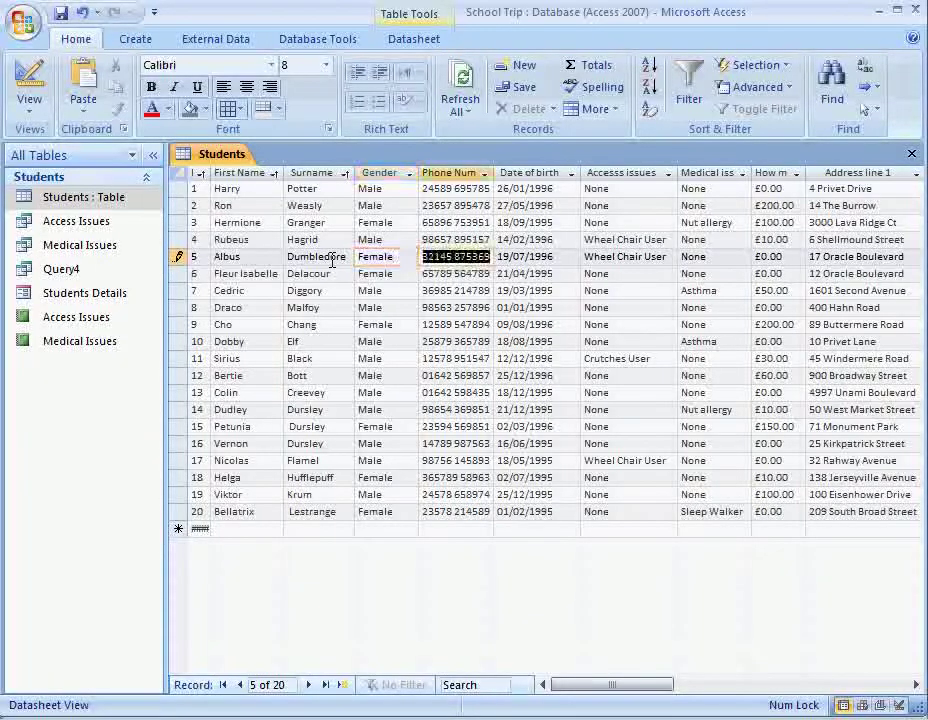
Open the Students Details form and collapse the Navigation Pane to make room for it
double_click(117, 296)
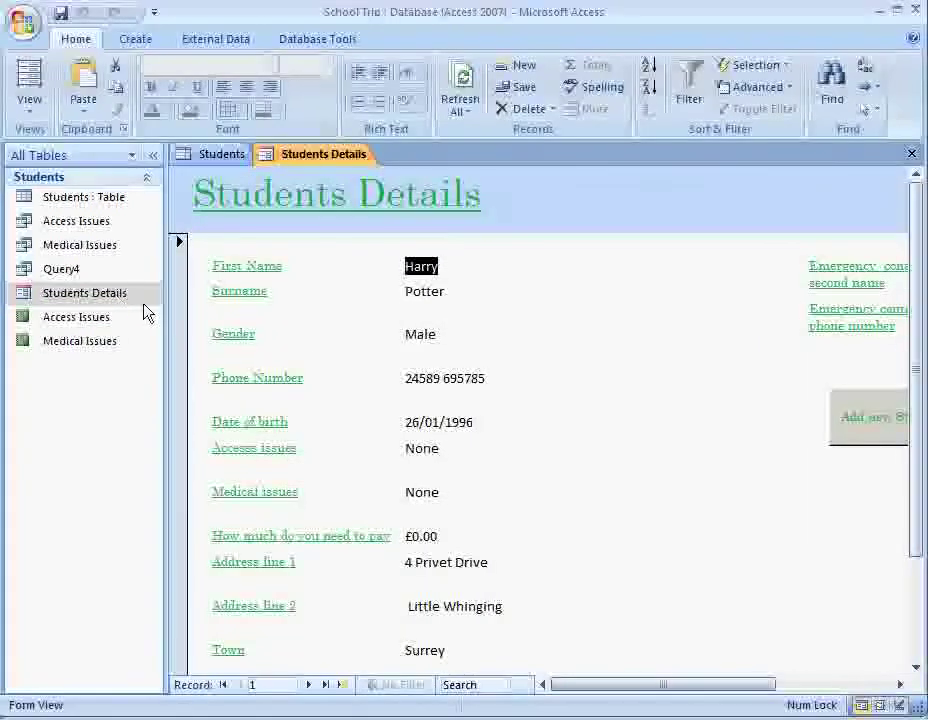
left_click_drag(708, 684, 673, 694)
left_click(152, 156)
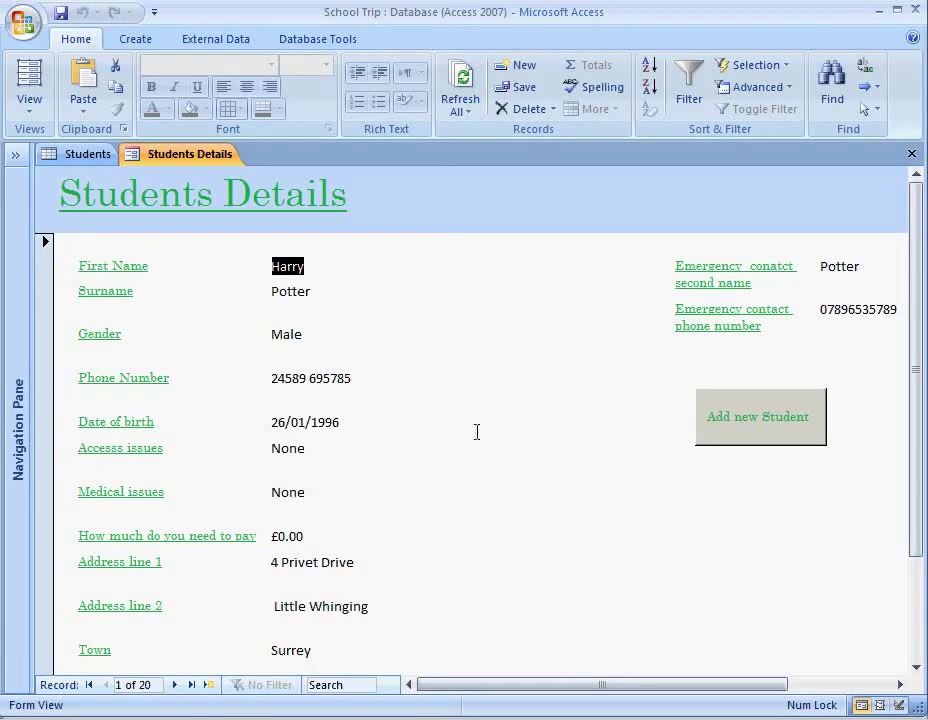
Set the first student's "How much do you need to pay" amount to £0.10 in the form
left_click(347, 381)
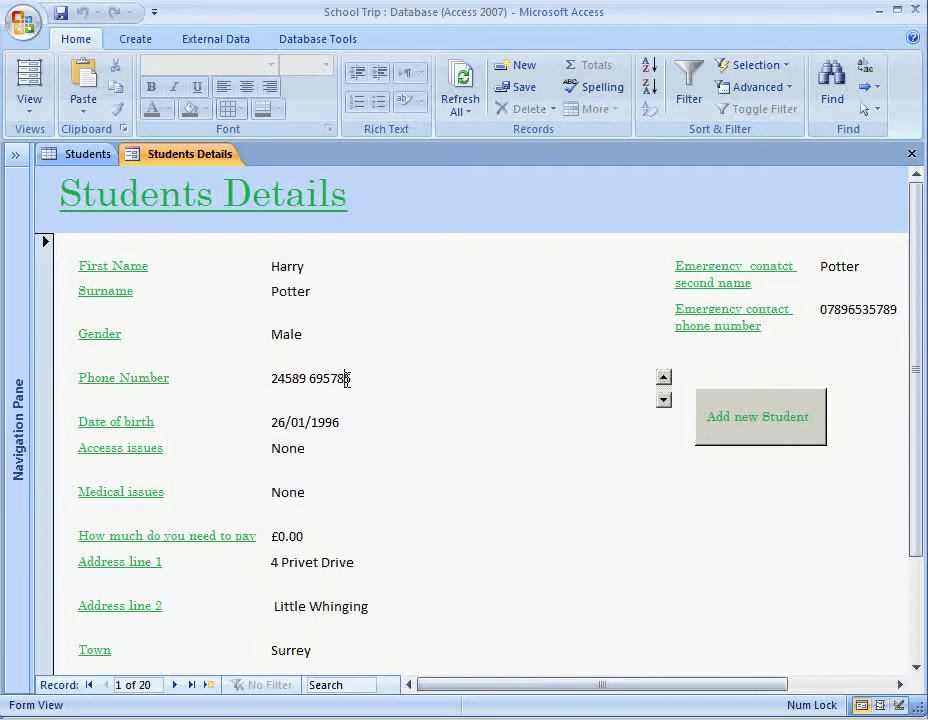
left_click(314, 431)
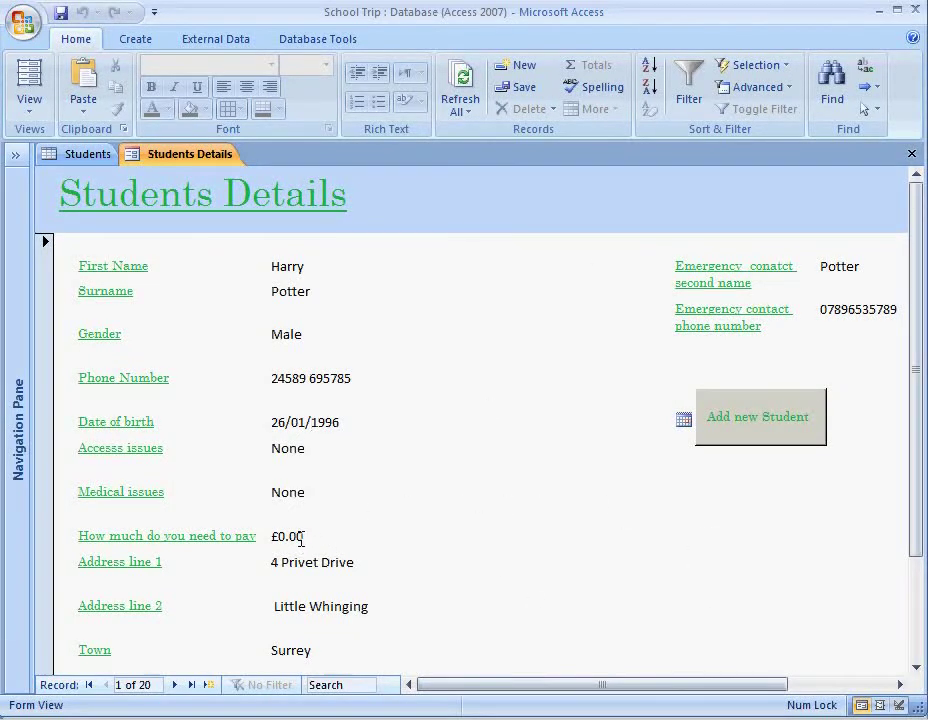
left_click_drag(289, 536, 298, 536)
type("1")
left_click(288, 496)
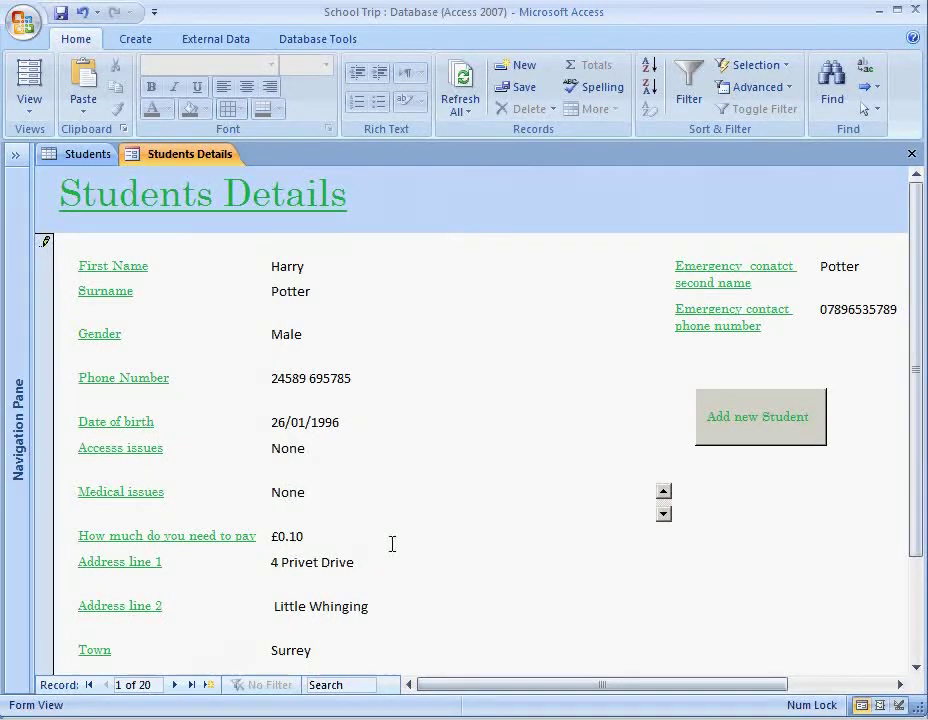
Browse through the student records in the form up to record 6
left_click(174, 686)
left_click(174, 686)
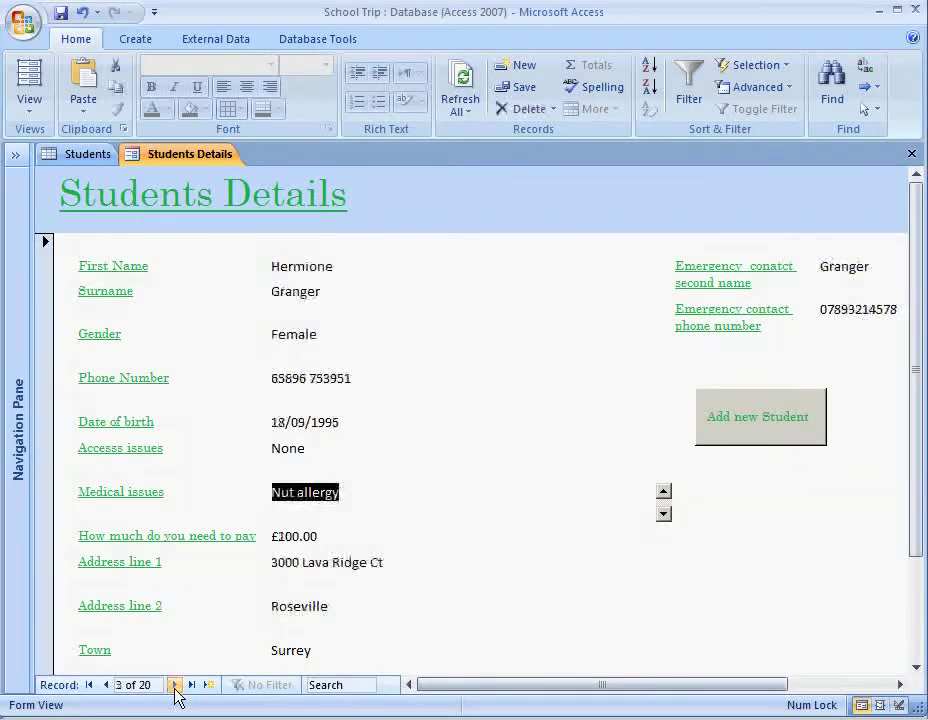
left_click(174, 686)
left_click(174, 686)
left_click(174, 686)
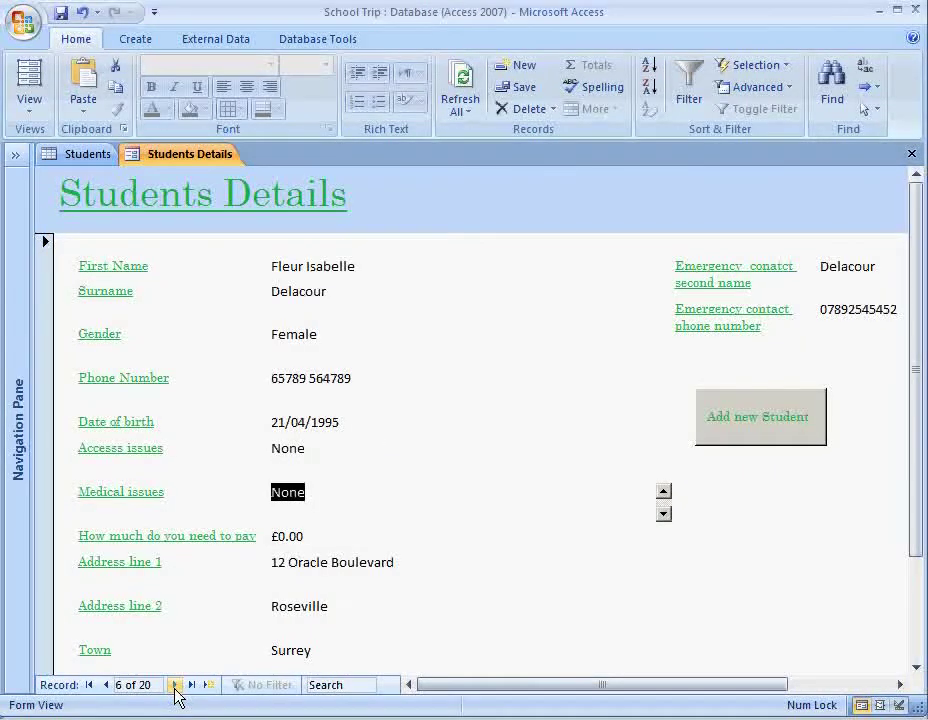
Switch to the PowerPoint slide show and reveal the Maintain bullet and GIGO expanded as Garbage In Garbage Out
key("alt+Tab")
left_click(331, 541)
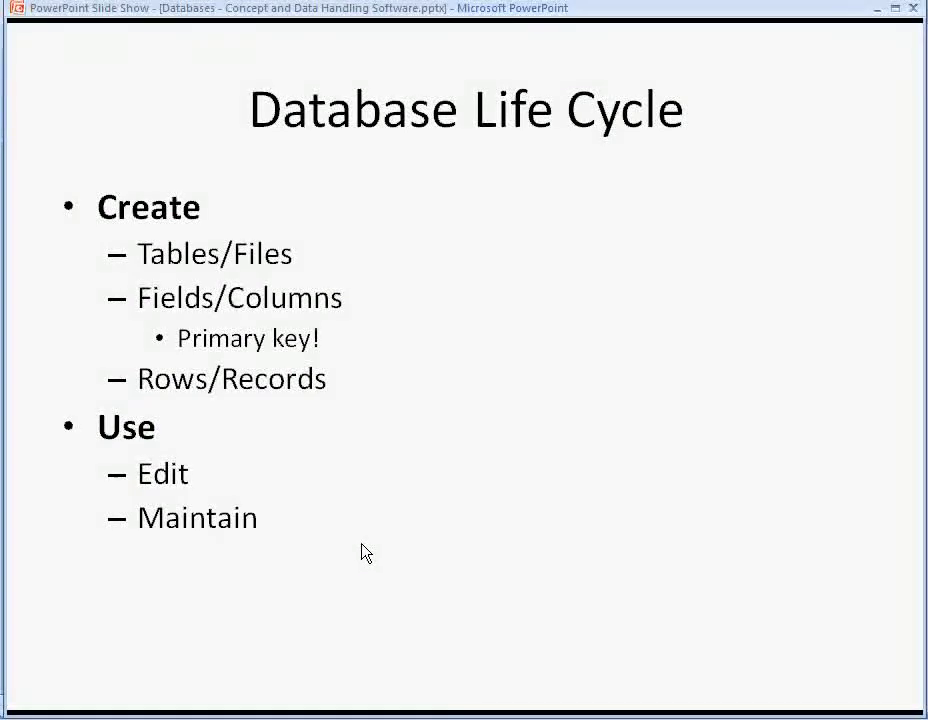
left_click(320, 646)
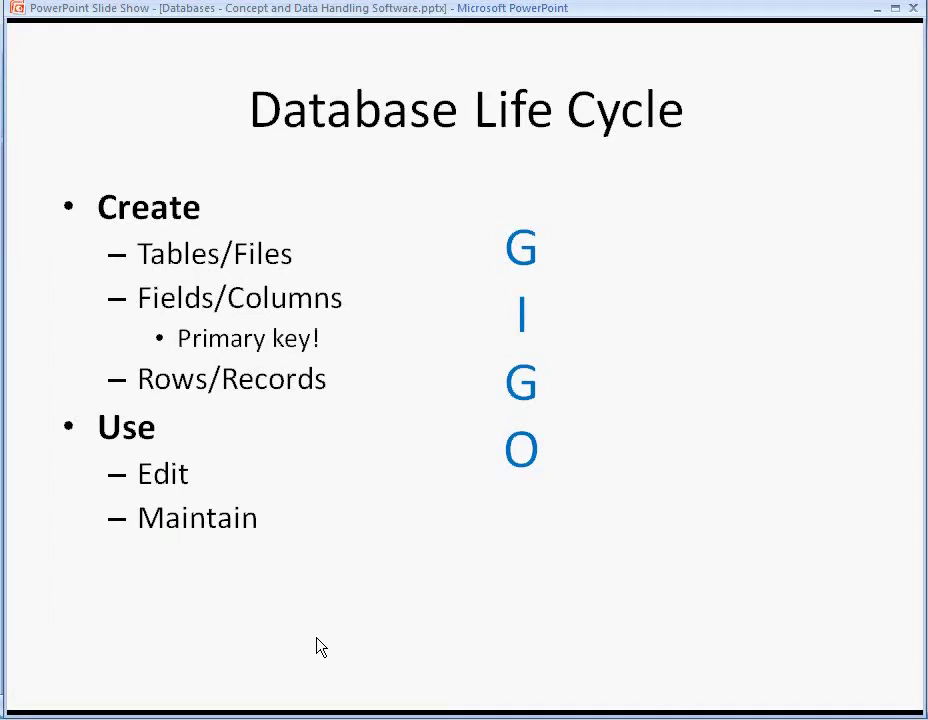
left_click(320, 646)
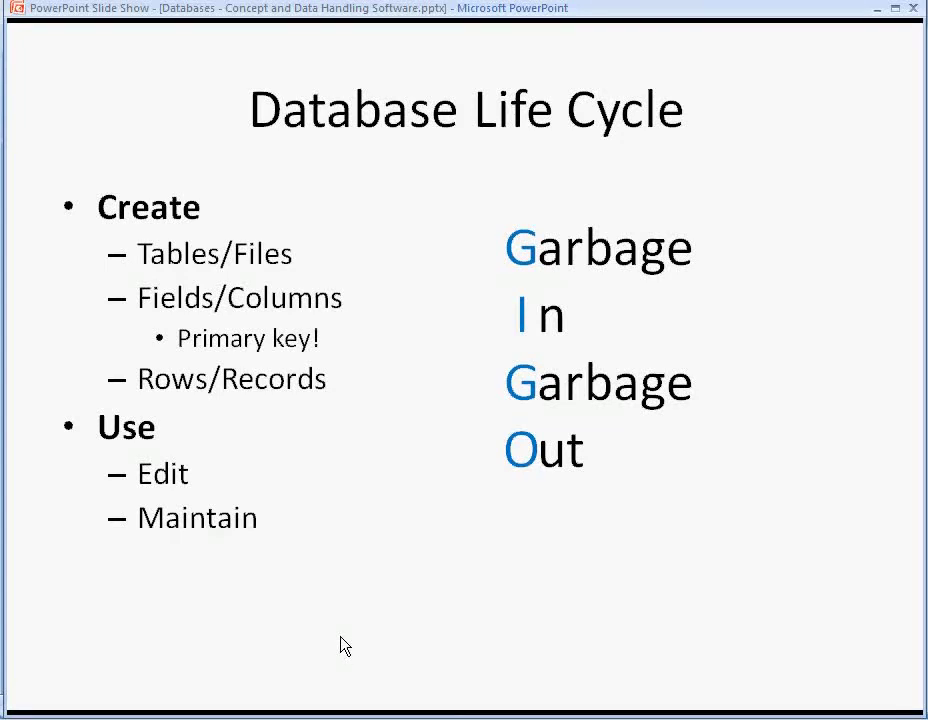
left_click(372, 593)
left_click(372, 593)
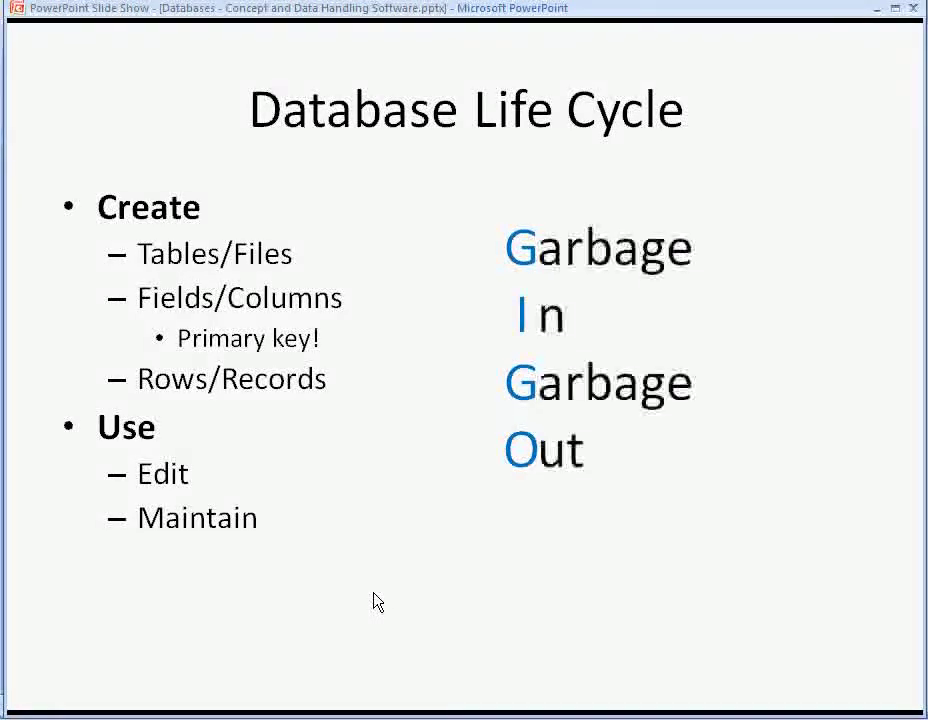
Reveal the Interrogate bullet under Use on the slide, and switch to the School Trip database in Access
left_click(376, 601)
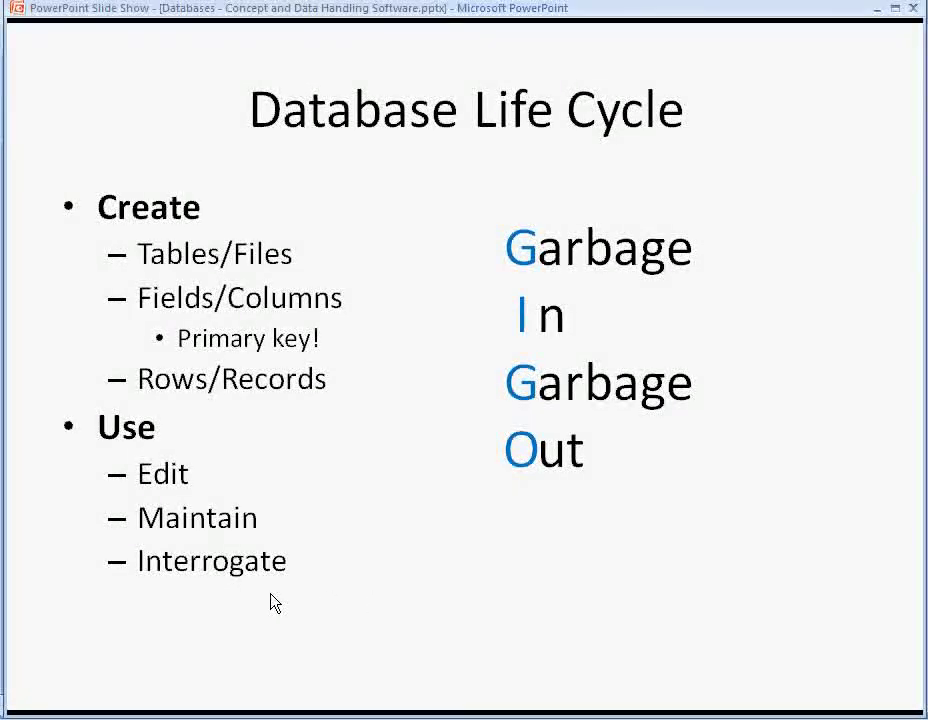
left_click(333, 700)
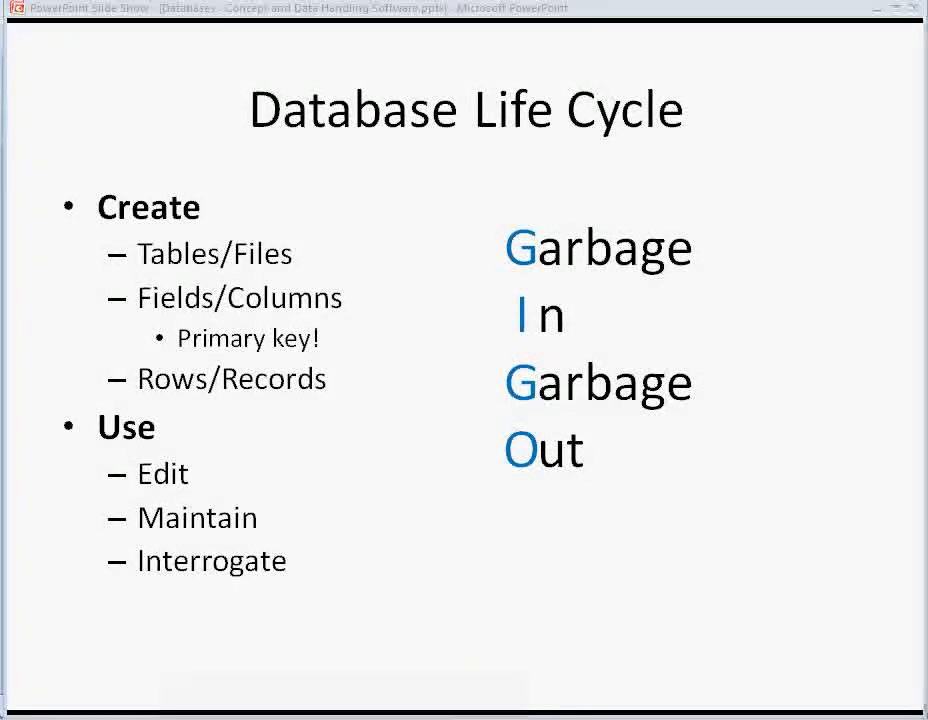
Expand the Navigation Pane and open the Access Issues query in Design View
left_click(16, 155)
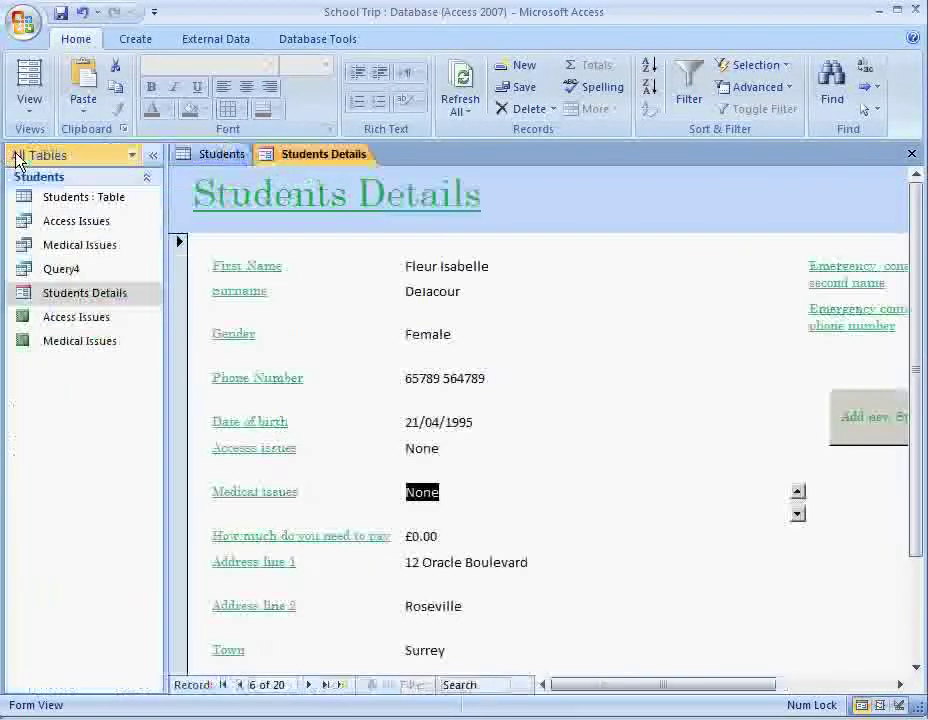
left_click(54, 226)
right_click(90, 233)
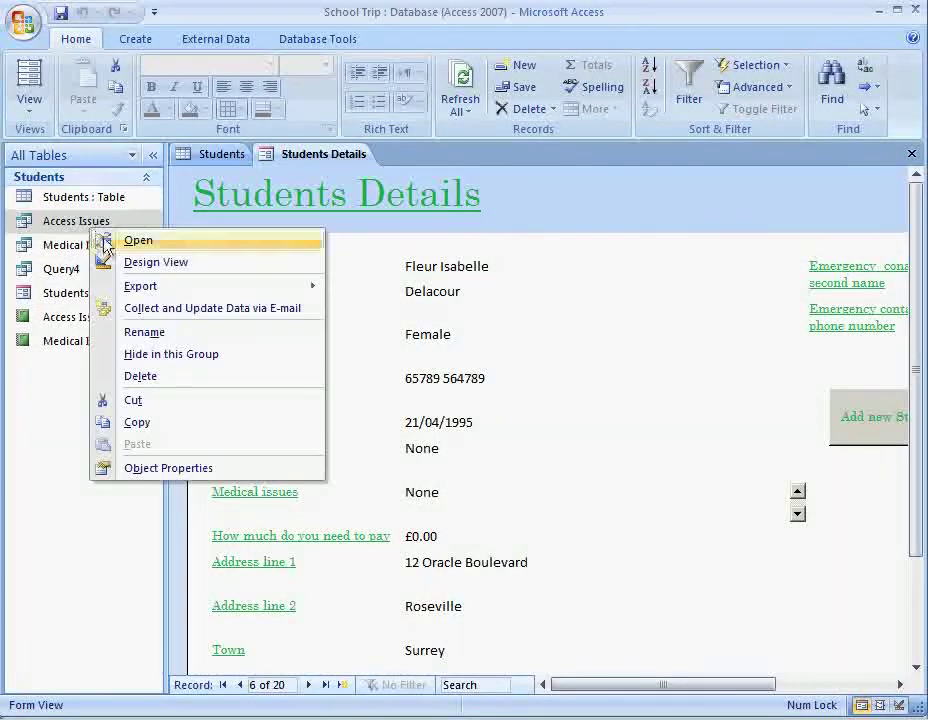
left_click(119, 265)
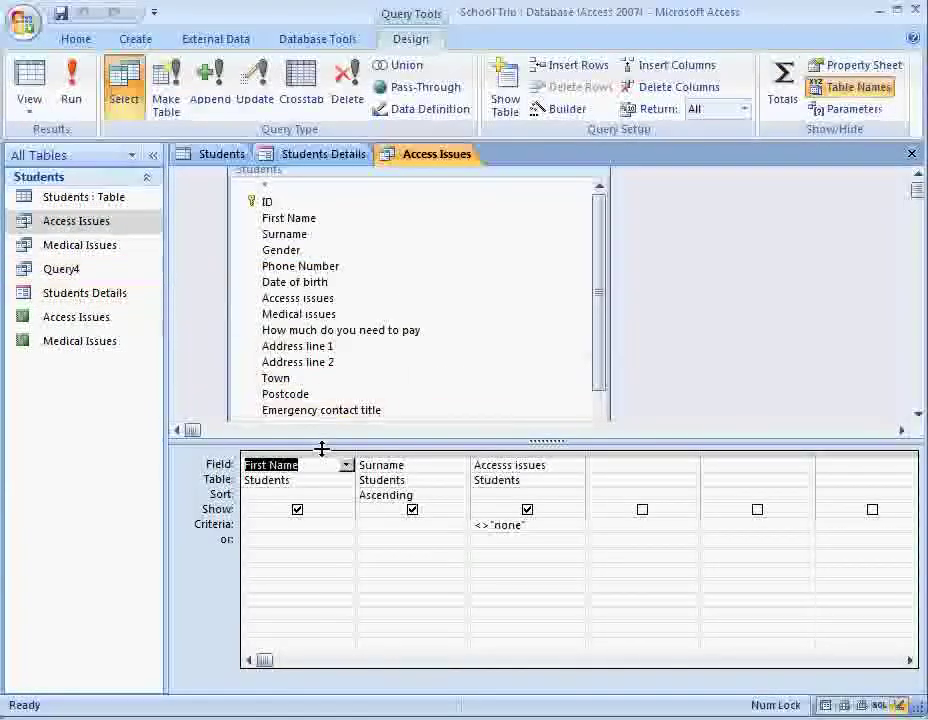
Highlight the First Name, Surname and Accesss issues columns one after another in the query design grid
left_click(326, 456)
left_click(410, 454)
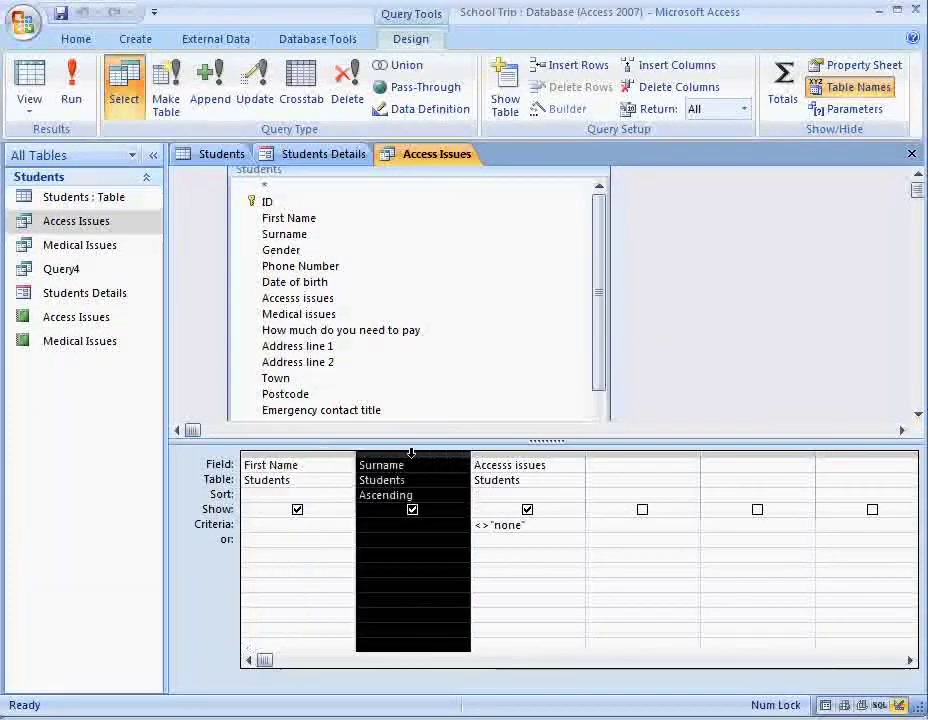
left_click(524, 455)
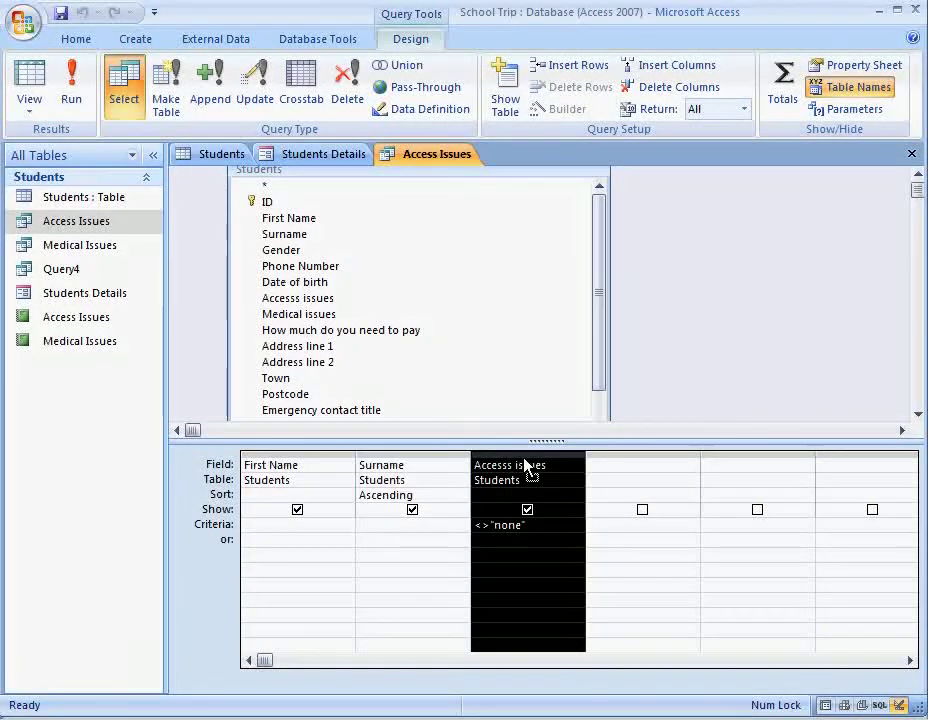
Point out the <>"none" criterion and the Accesss issues field it applies to by selecting their text in the grid
left_click(524, 525)
left_click_drag(524, 525, 464, 524)
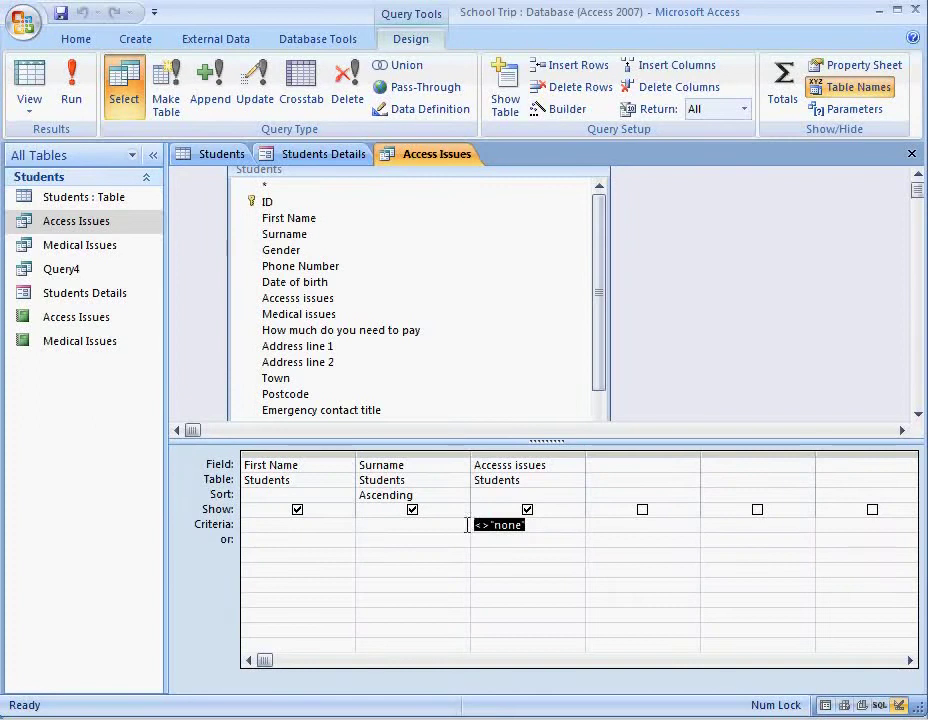
key("Delete")
left_click(508, 455)
left_click_drag(553, 467, 476, 467)
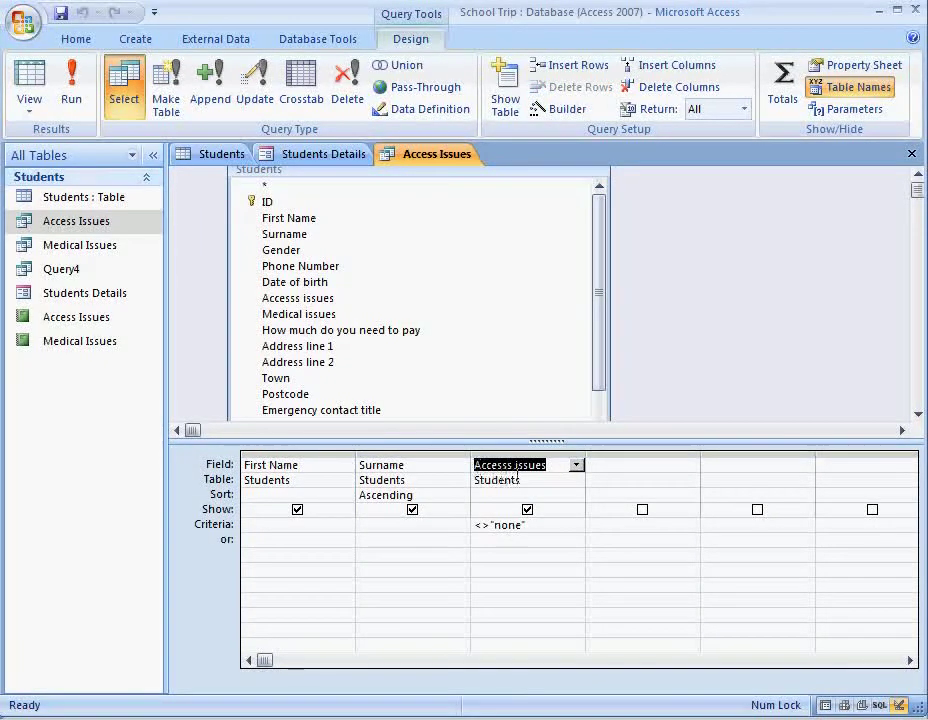
left_click(536, 529)
left_click_drag(536, 529, 474, 536)
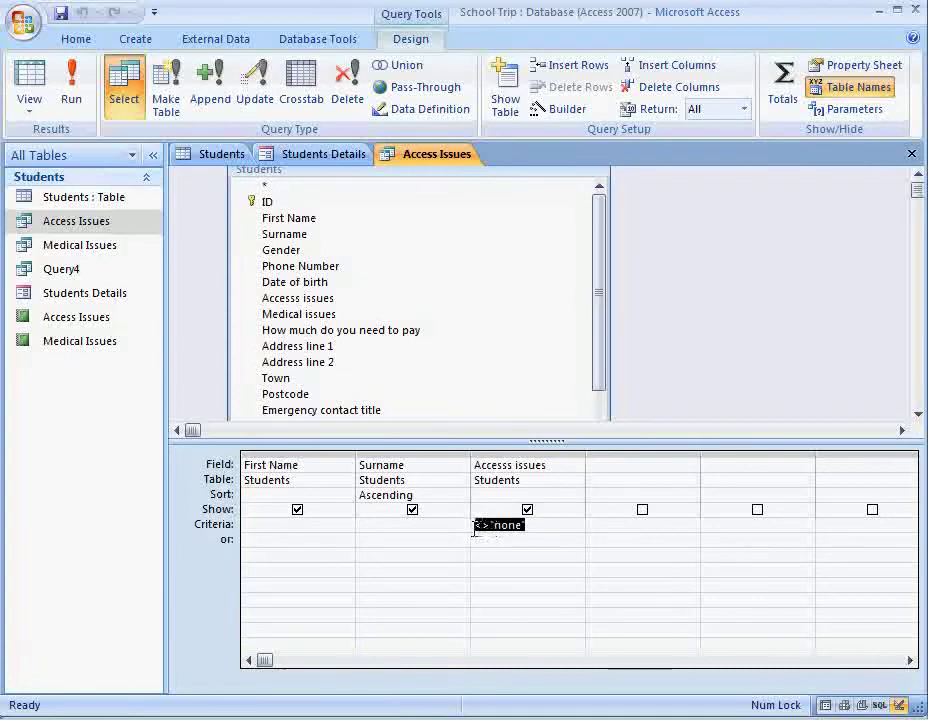
Run the Access Issues query and highlight the first record's access issue in the results
left_click(538, 526)
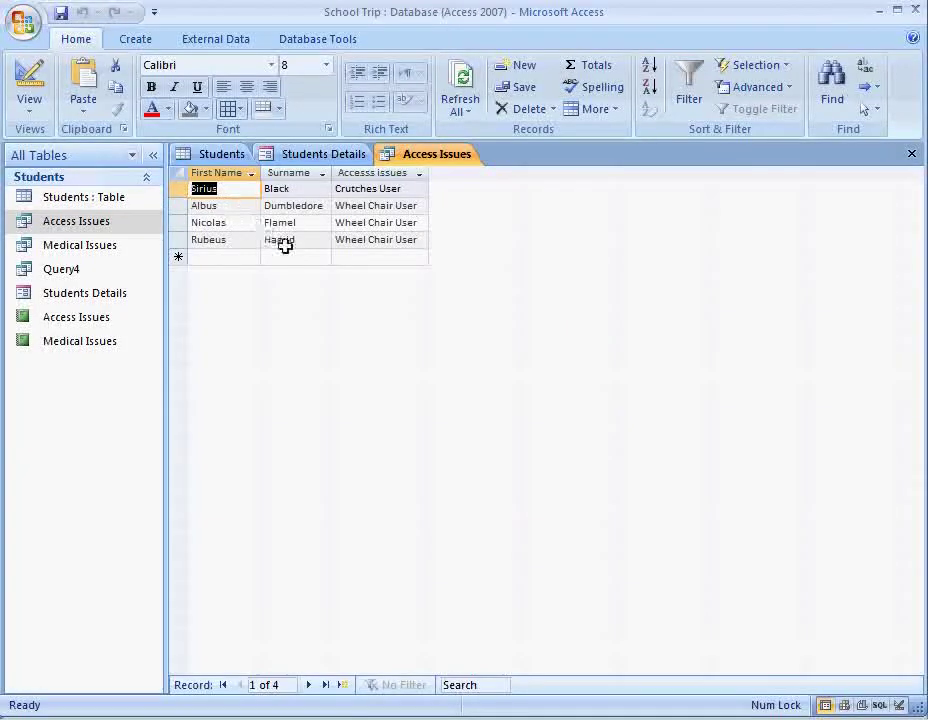
left_click_drag(420, 190, 336, 191)
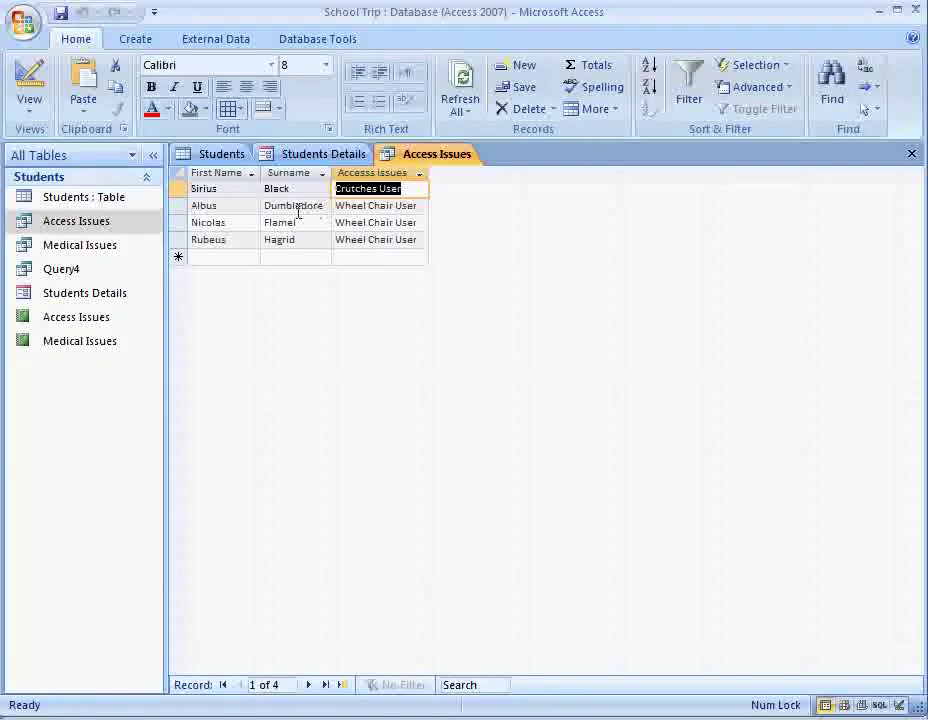